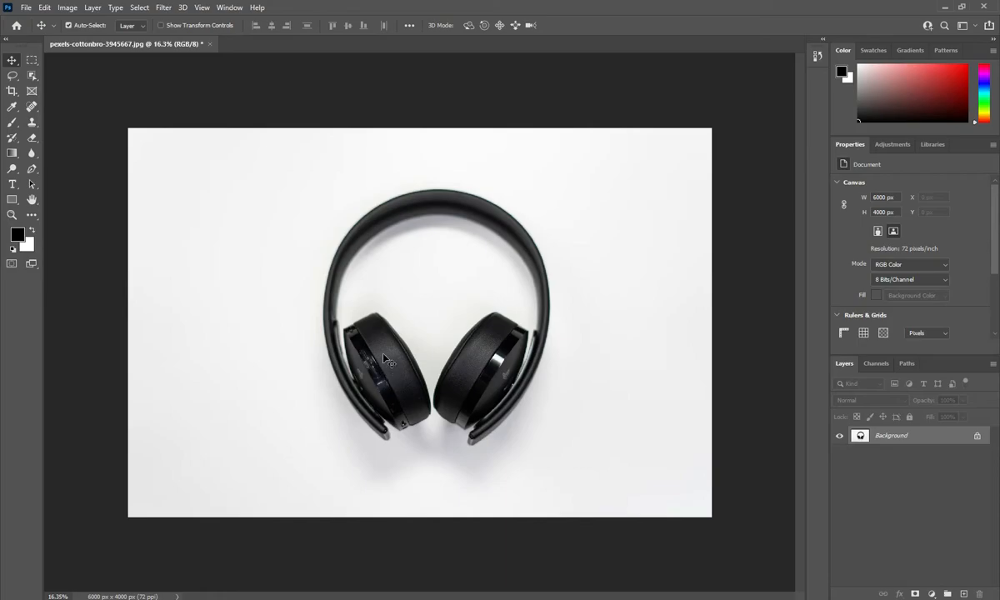
click(250, 205)
drag(385, 360, 395, 360)
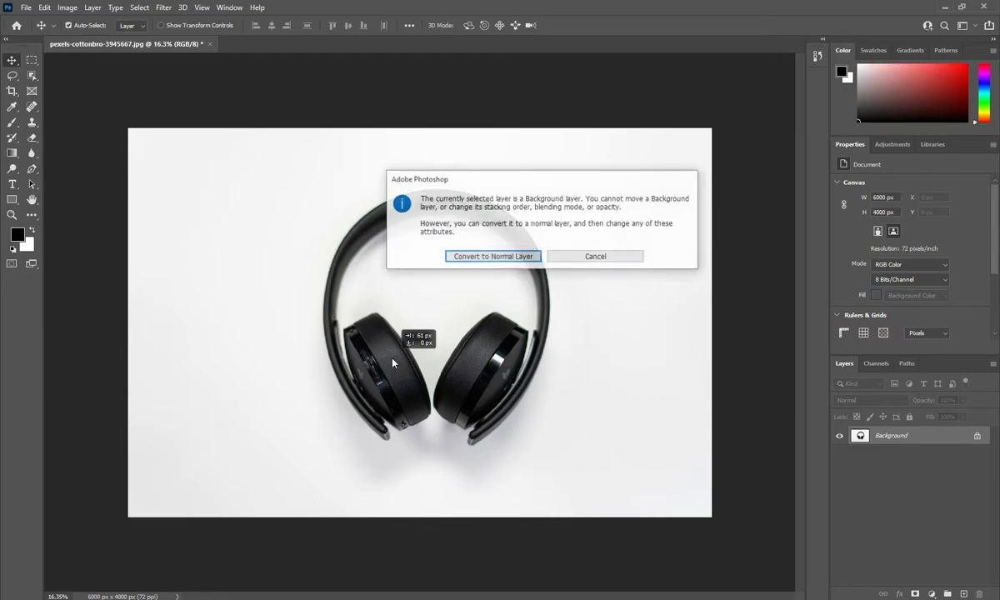
click(594, 259)
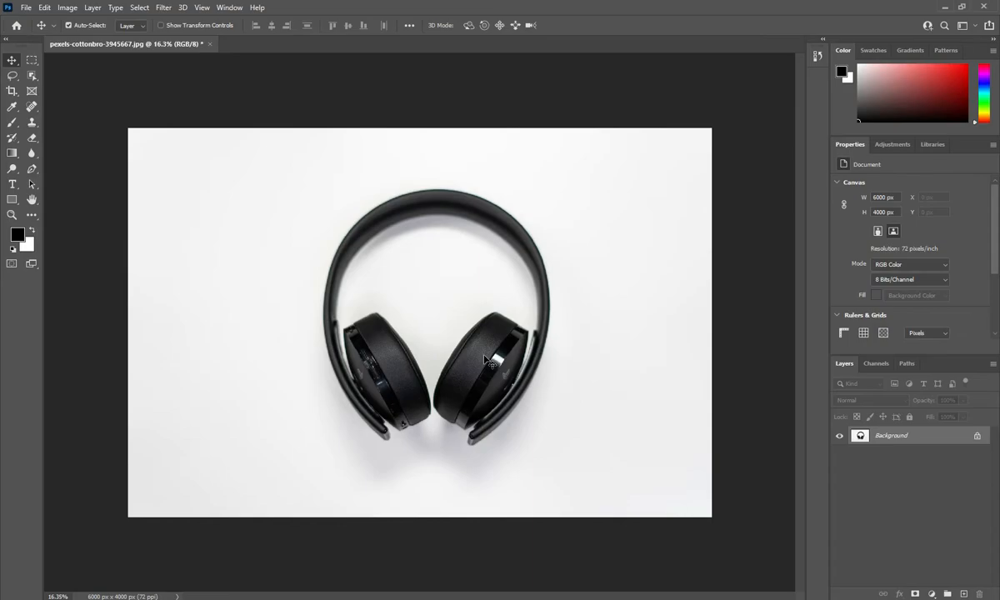
Duplicate the Background layer within the same document under the name "Background copy".
right_click(923, 443)
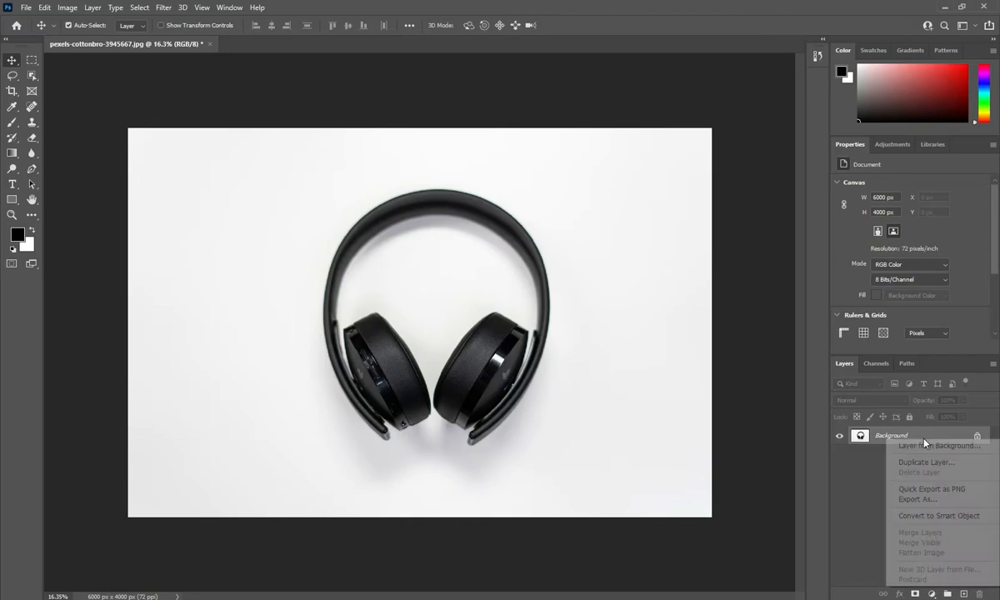
click(921, 461)
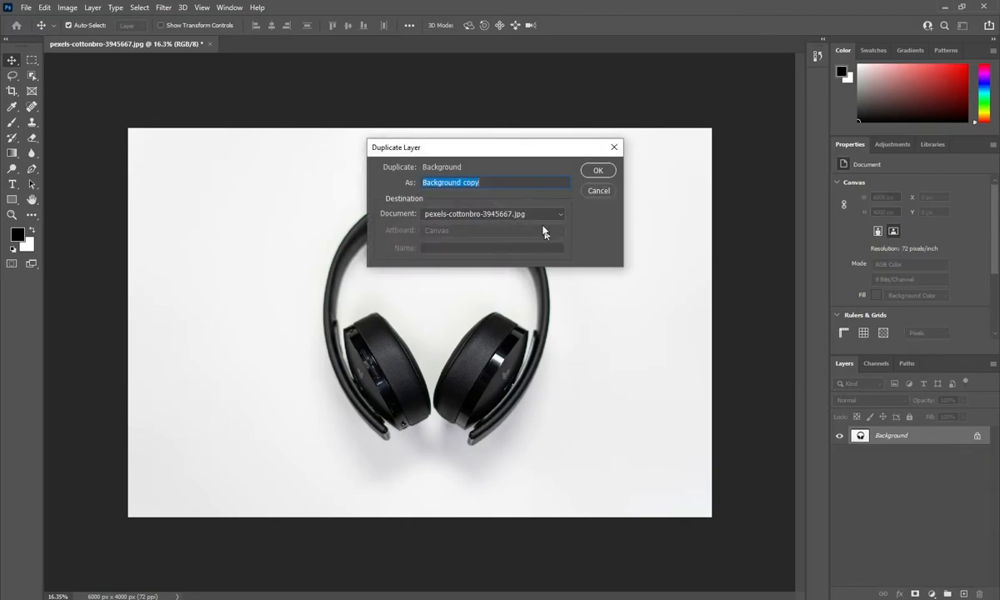
click(599, 171)
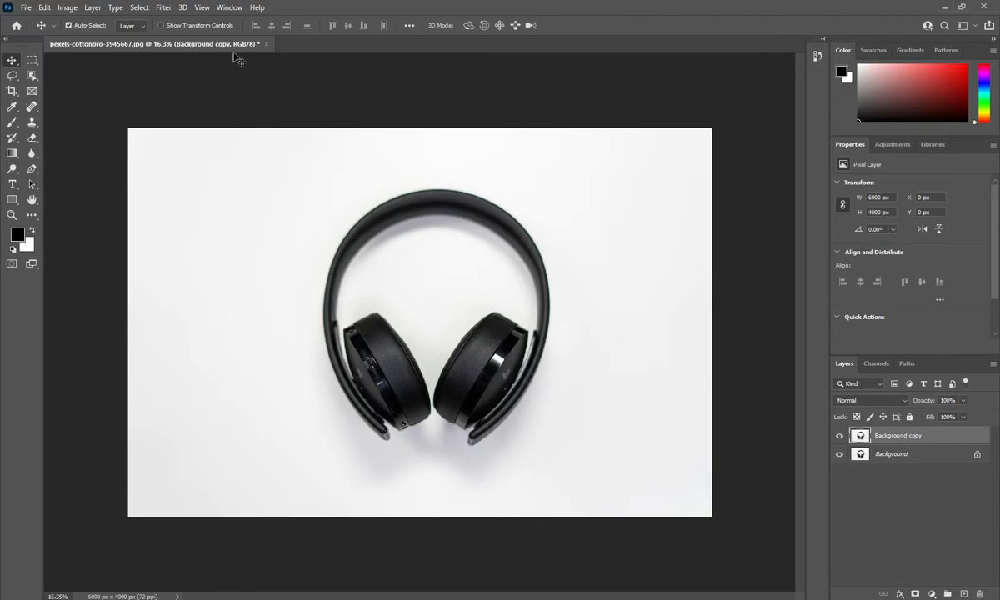
Select the headphones on the Background copy layer with Select Subject and activate the Object Selection tool.
click(140, 7)
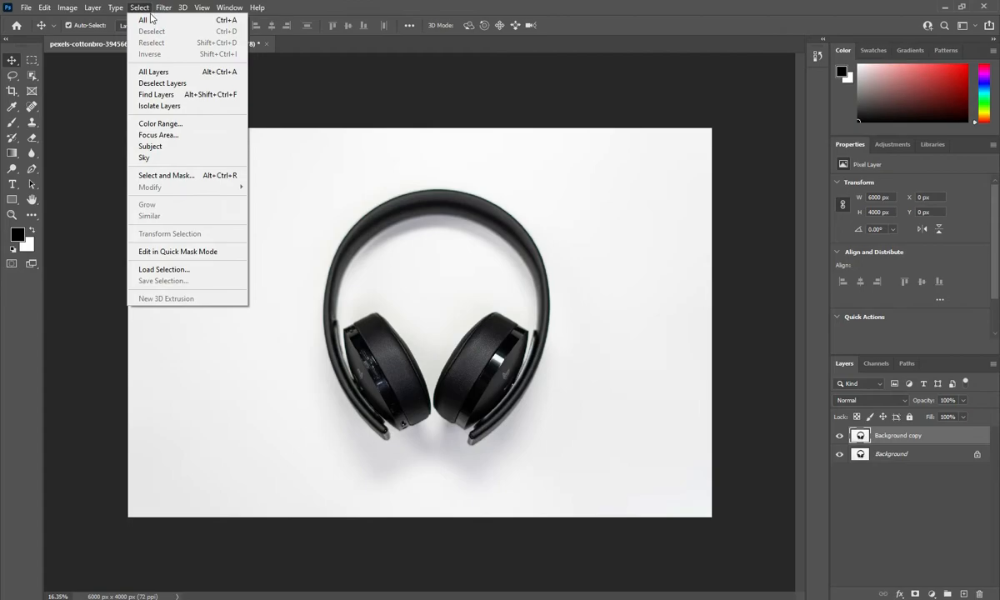
click(175, 147)
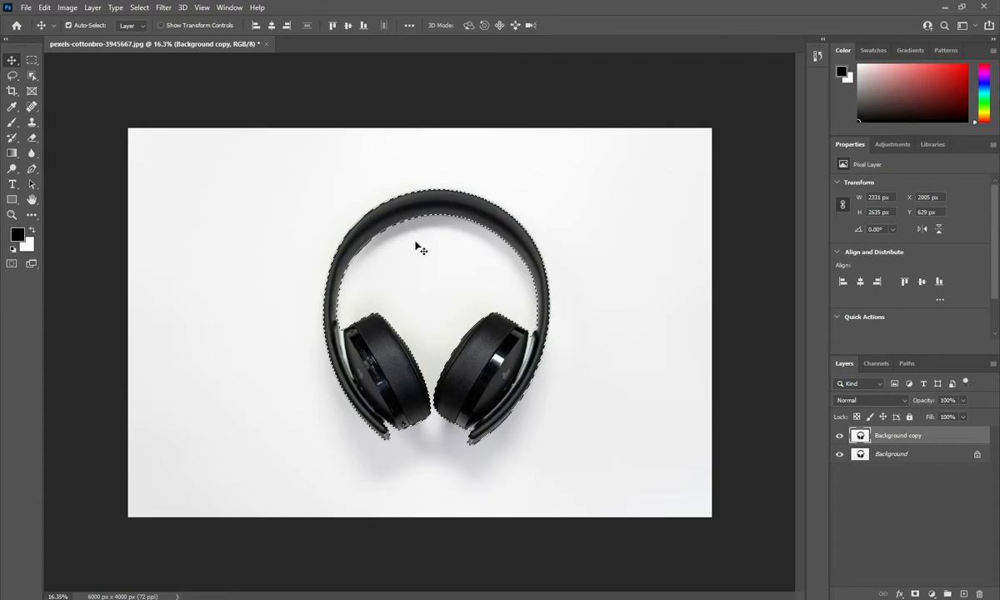
scroll(418, 250, up, 1)
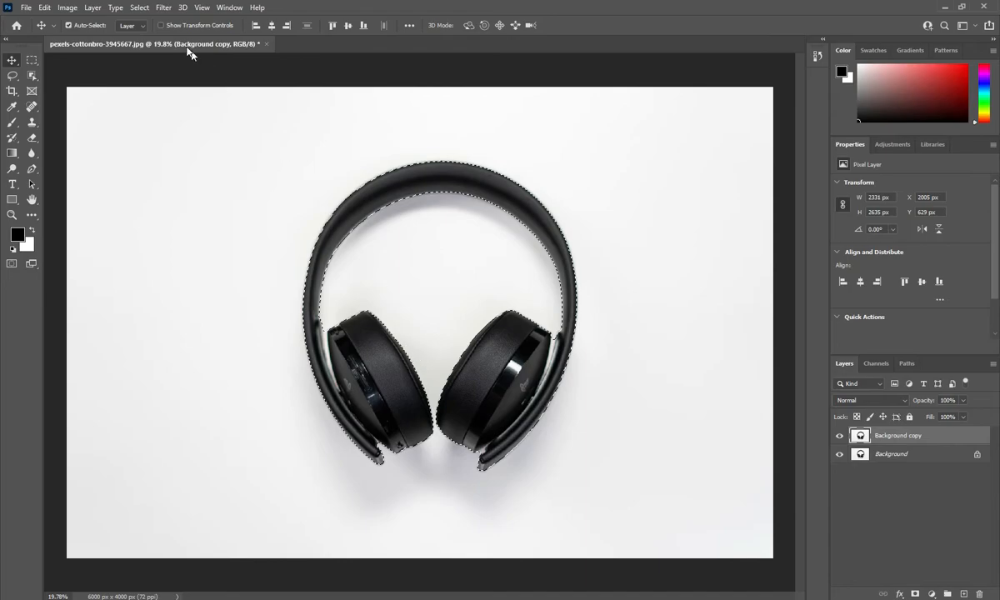
click(31, 77)
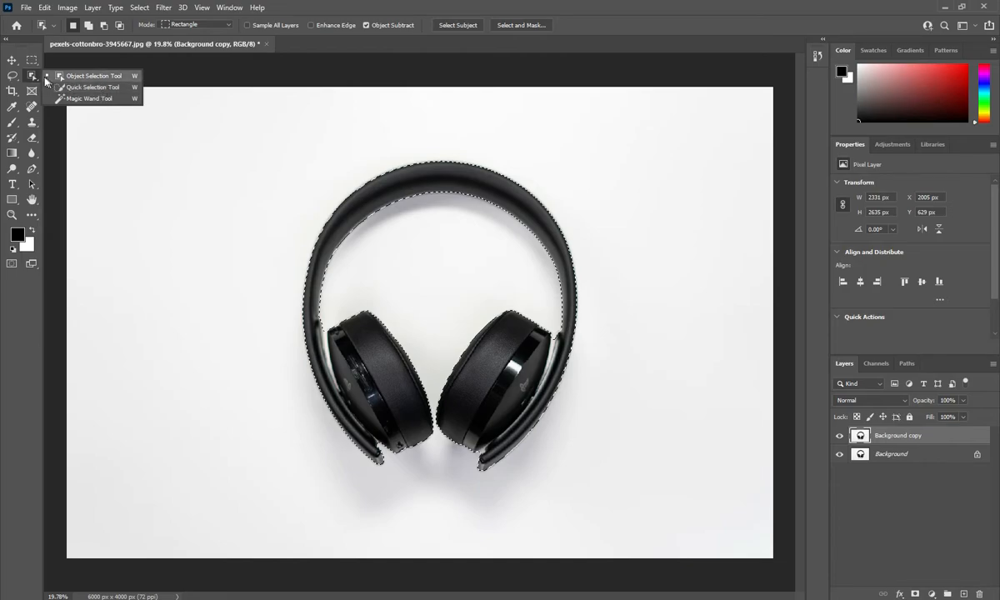
click(89, 76)
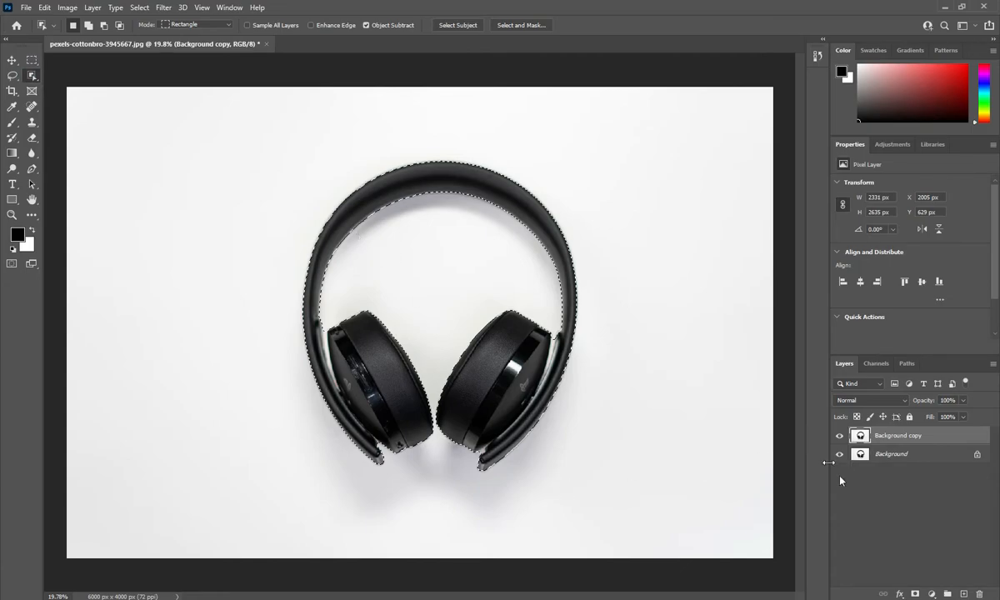
Add a layer mask to Background copy from the headphones selection and hide the original Background layer.
click(916, 593)
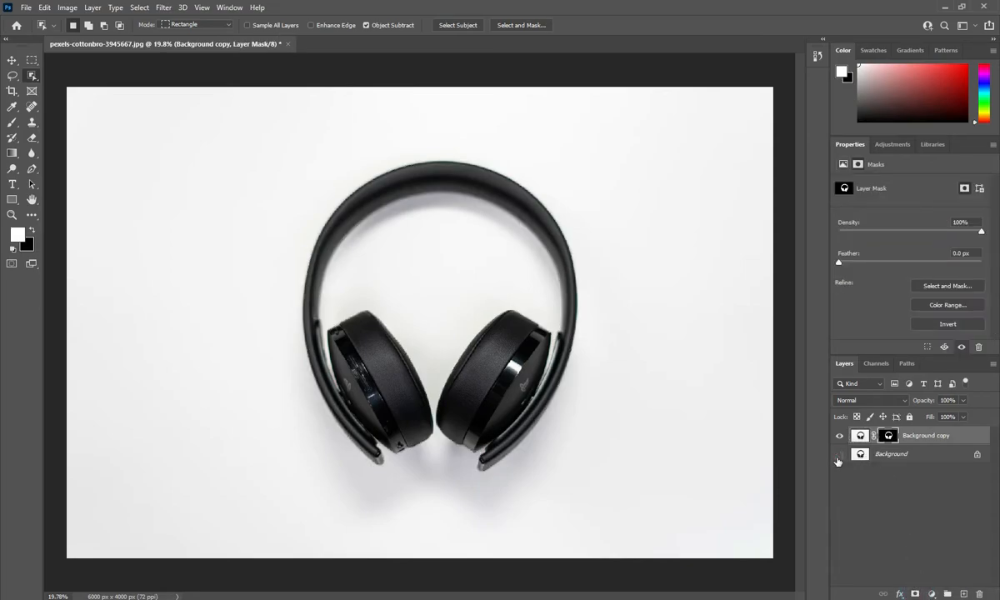
click(839, 454)
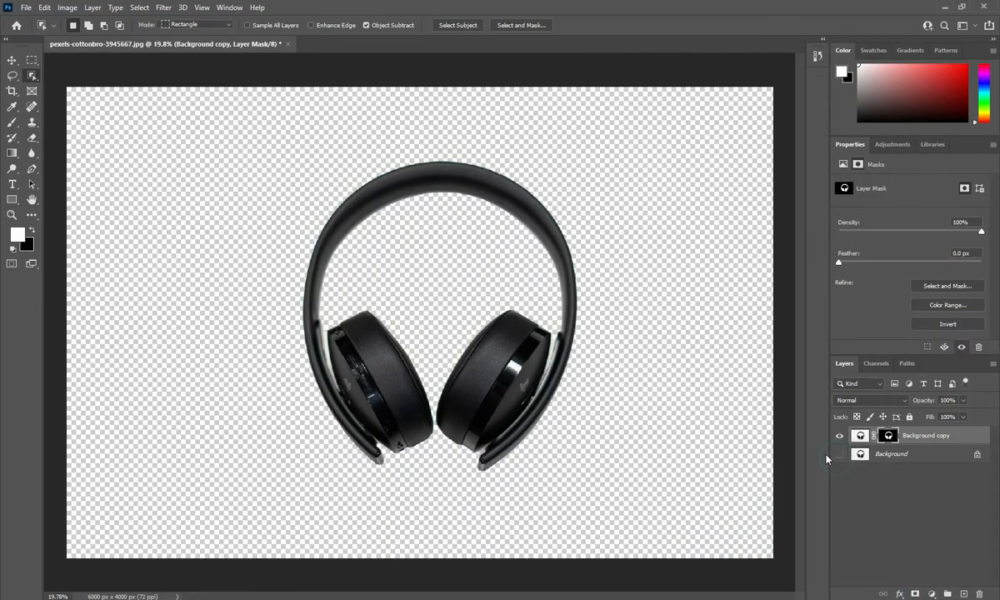
Move the cut-out headphones slightly upward on the transparent canvas with the Move tool.
click(11, 60)
scroll(409, 333, down, 3)
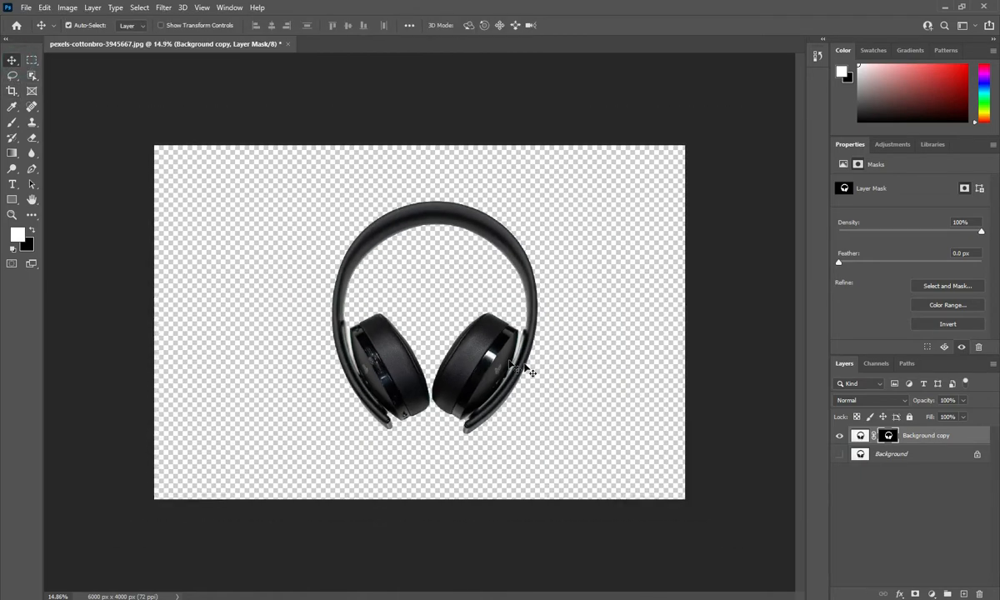
mouse_move(471, 376)
mouse_down()
mouse_move(456, 367)
mouse_move(479, 333)
mouse_move(469, 372)
mouse_up()
drag(444, 363, 444, 354)
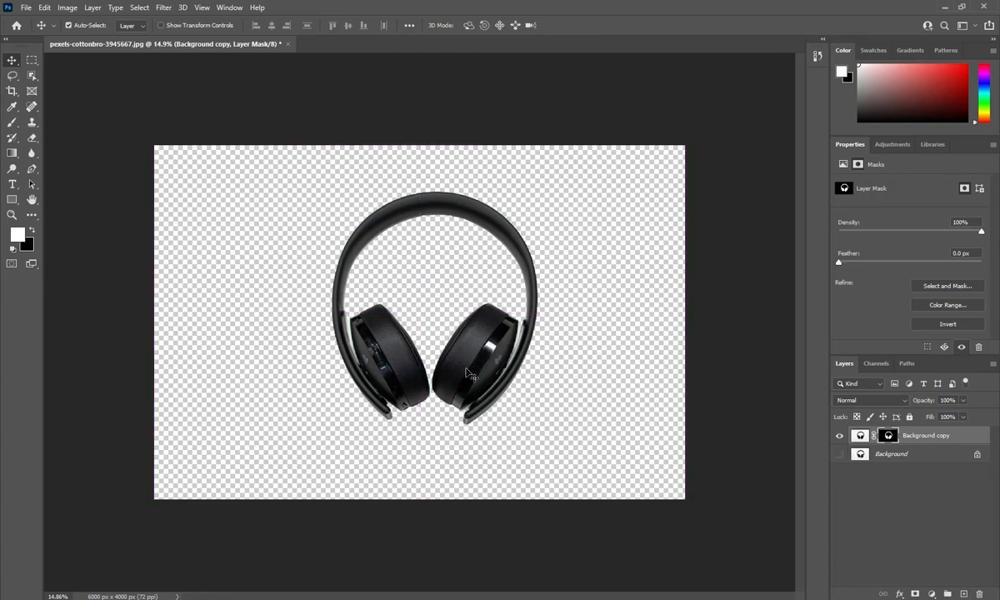
Place the table-top-with-background image from Downloads as an embedded object and stretch it to 6310 × 4000 px to cover the canvas.
click(28, 10)
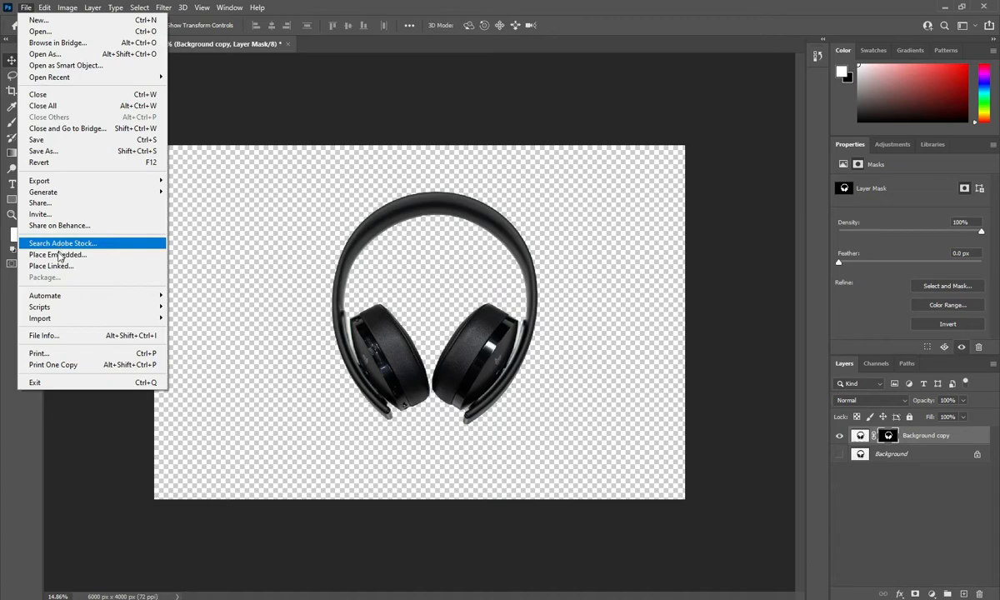
click(60, 256)
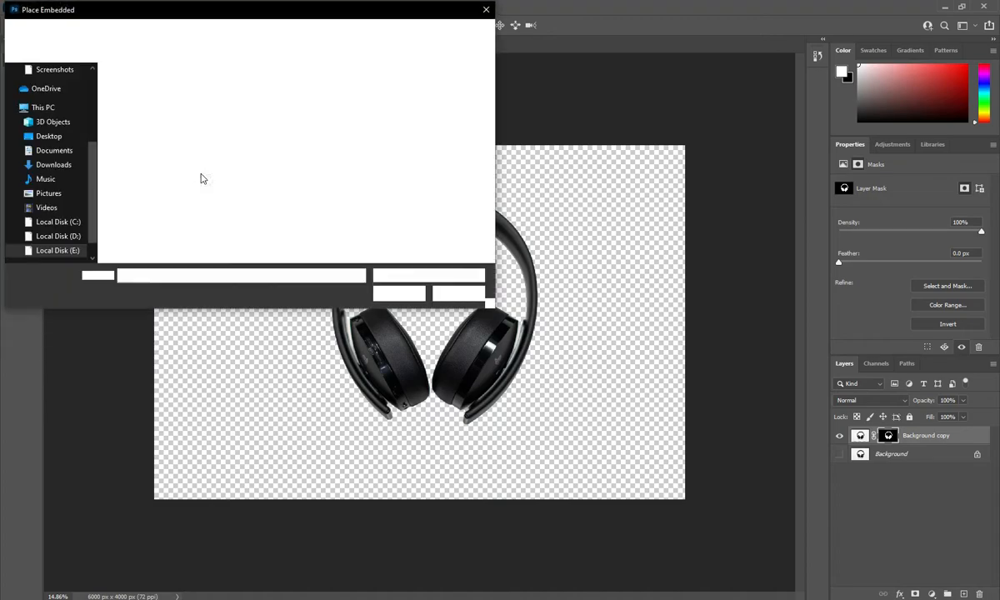
scroll(67, 150, up, 4)
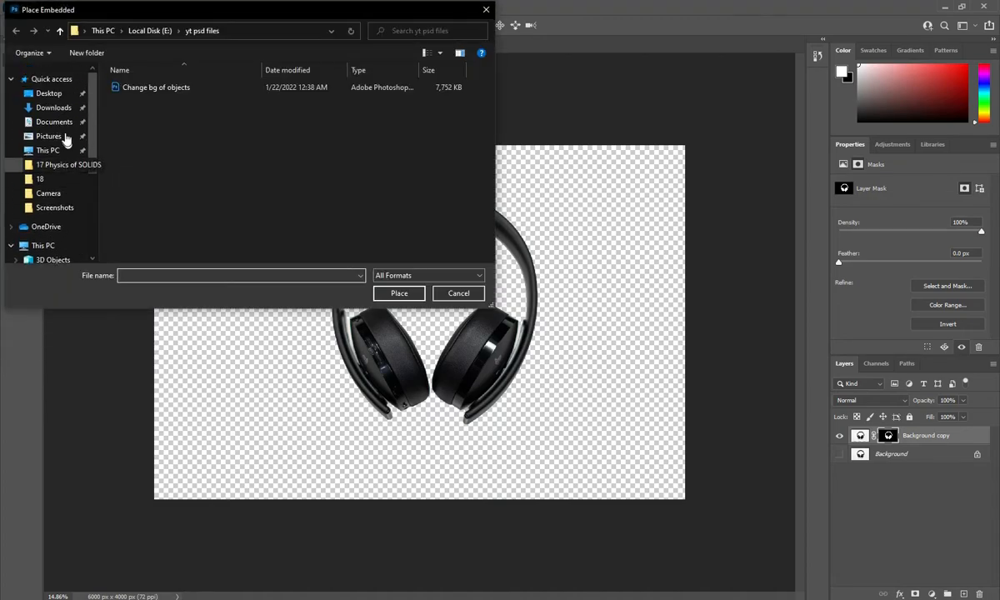
click(60, 111)
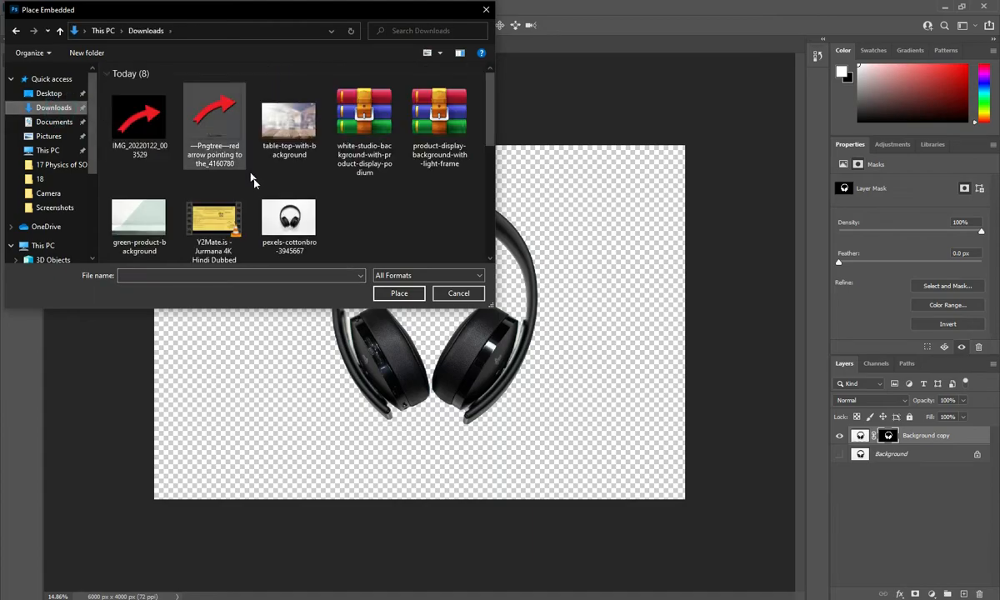
scroll(256, 191, down, 1)
scroll(256, 186, up, 1)
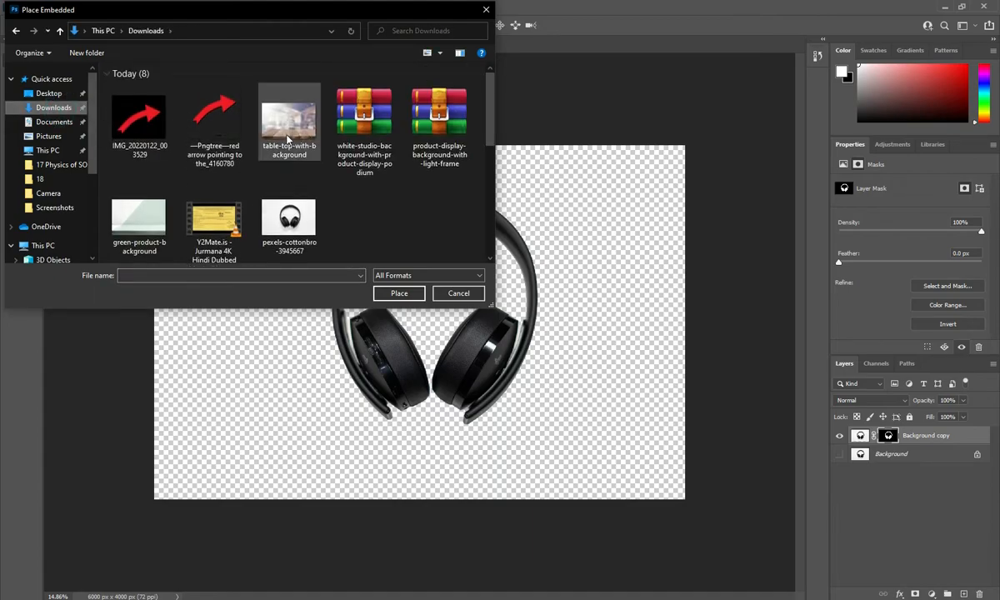
click(283, 129)
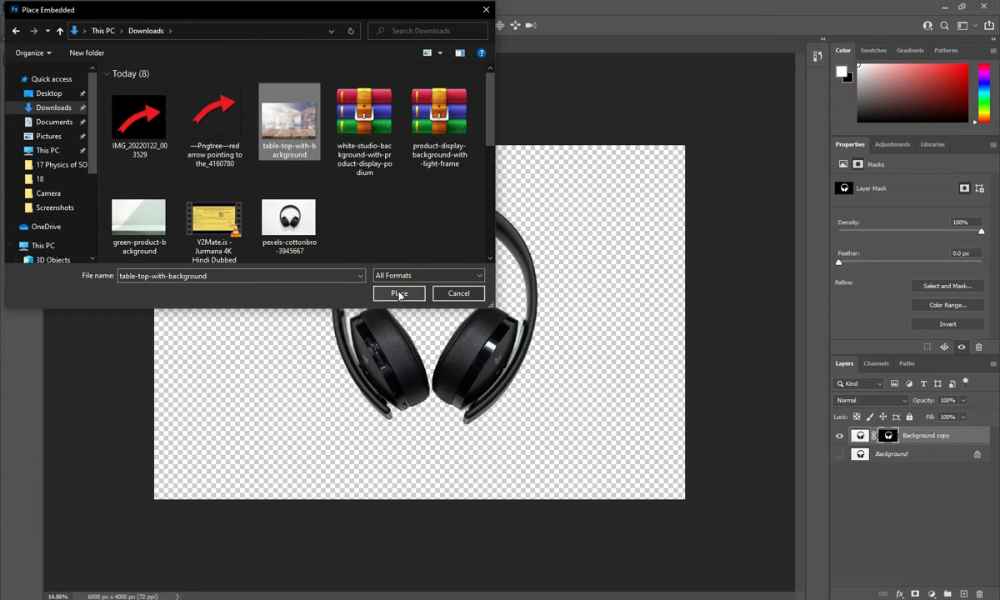
click(399, 294)
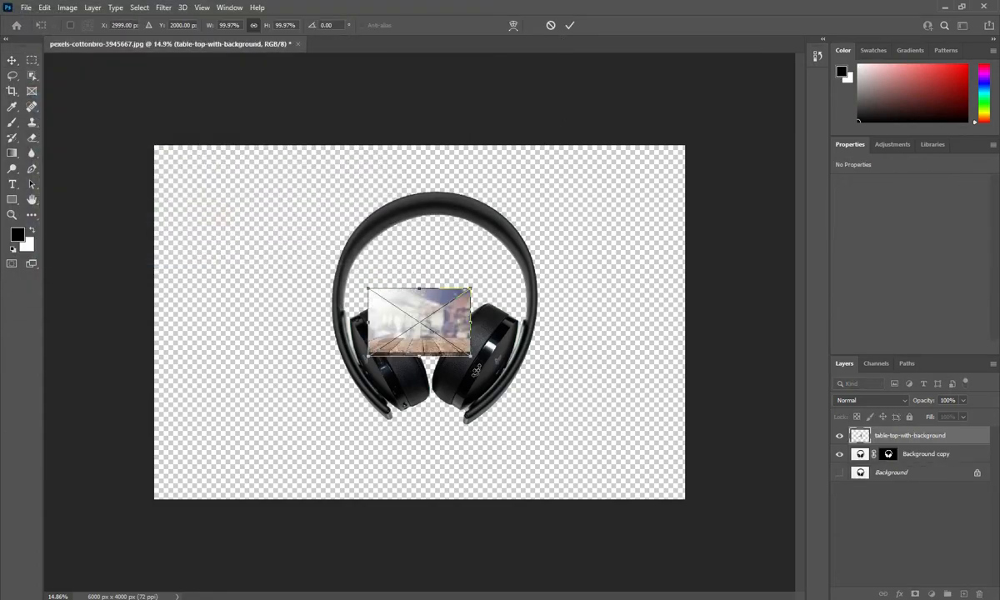
drag(470, 356, 698, 500)
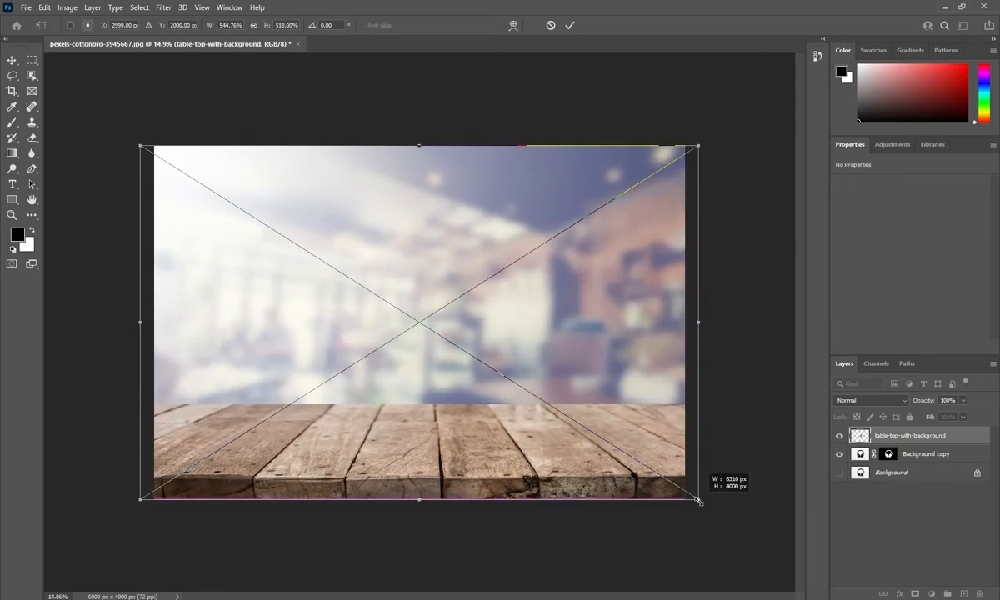
click(569, 25)
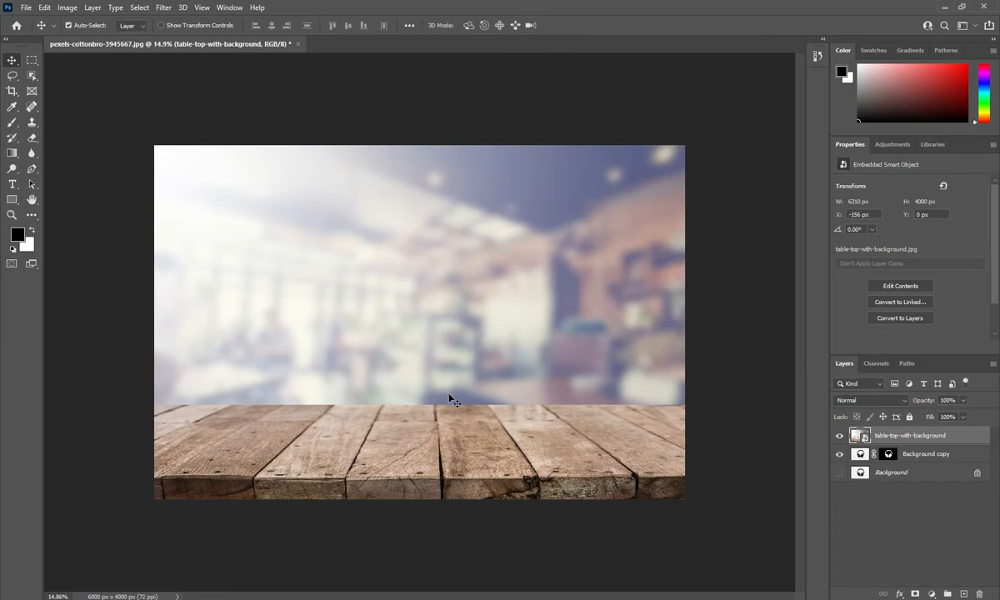
Reorder the table-top-with-background layer to sit directly beneath the Background copy layer.
click(886, 435)
drag(900, 433, 902, 458)
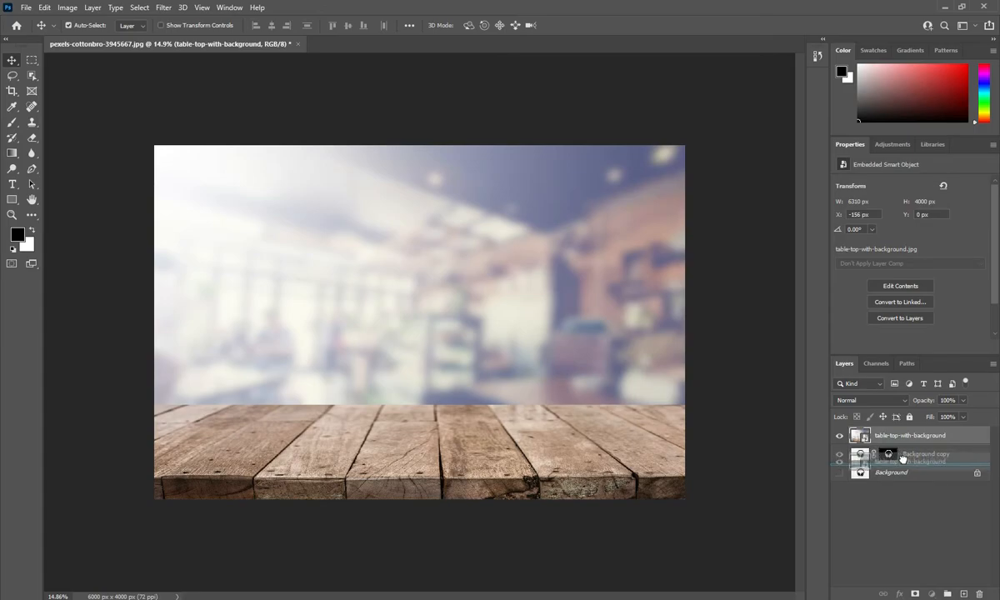
drag(903, 458, 902, 458)
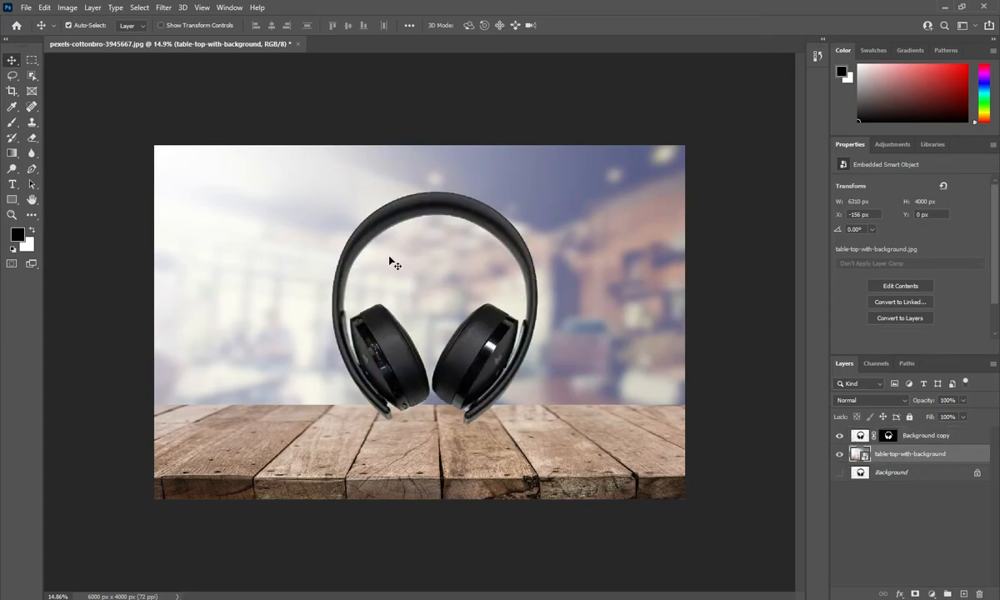
Move the headphones up to just above the wooden tabletop, placing their layer at about X 95 px, Y -330 px.
drag(469, 356, 503, 335)
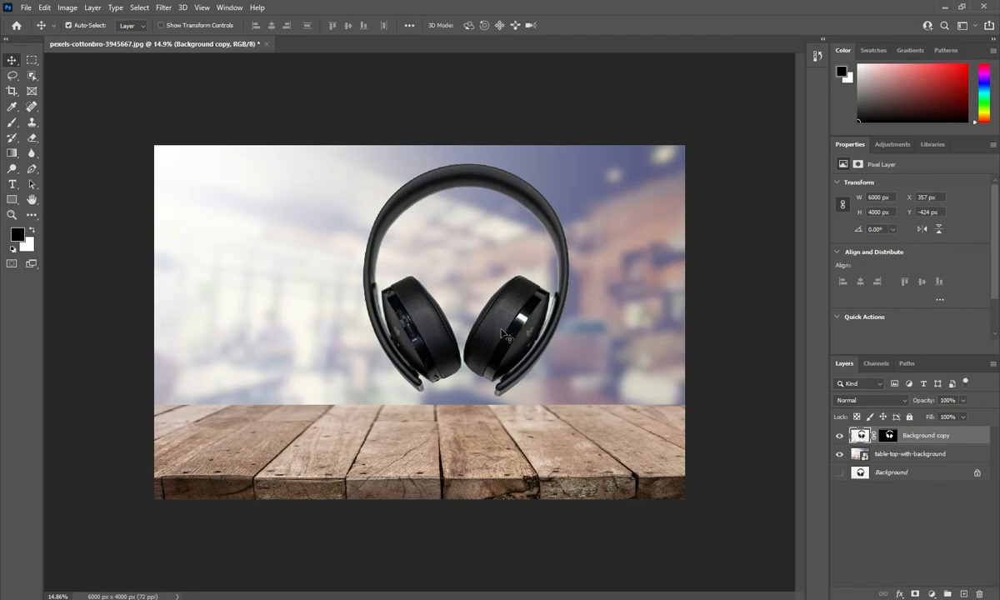
drag(503, 334, 475, 332)
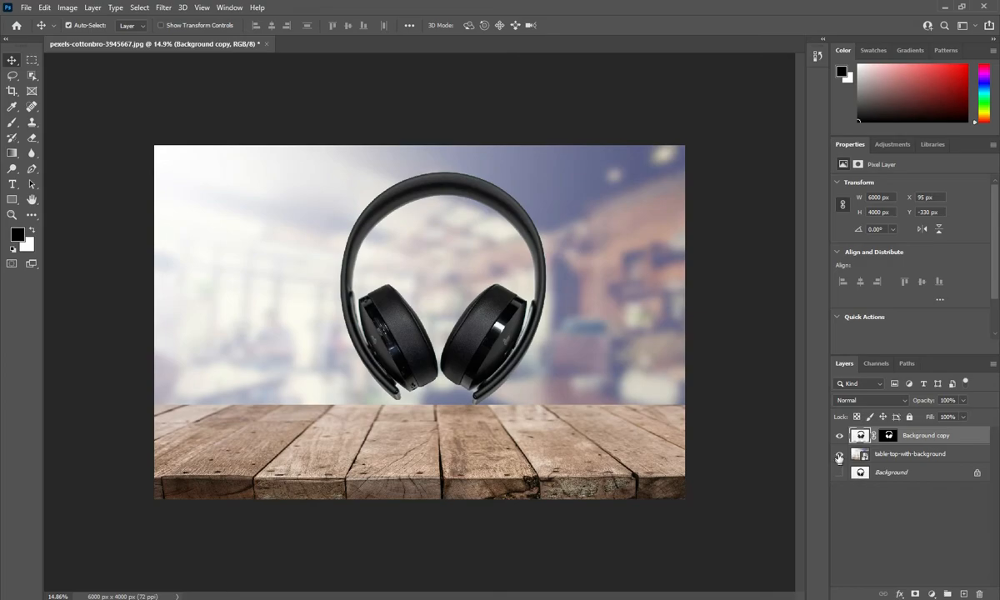
Group the table-top-with-background and Background copy layers together.
click(916, 453)
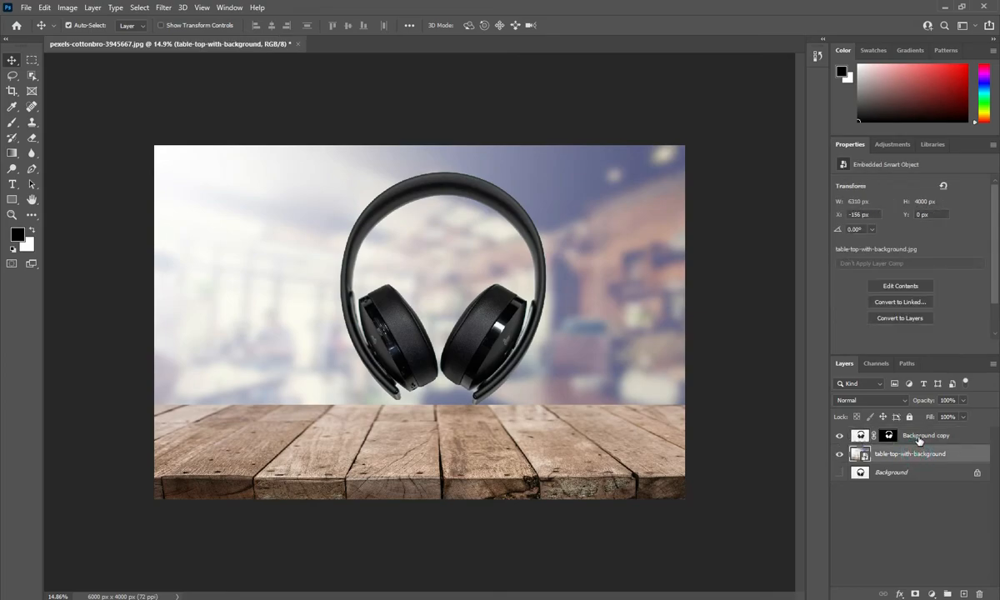
ctrl+click(919, 437)
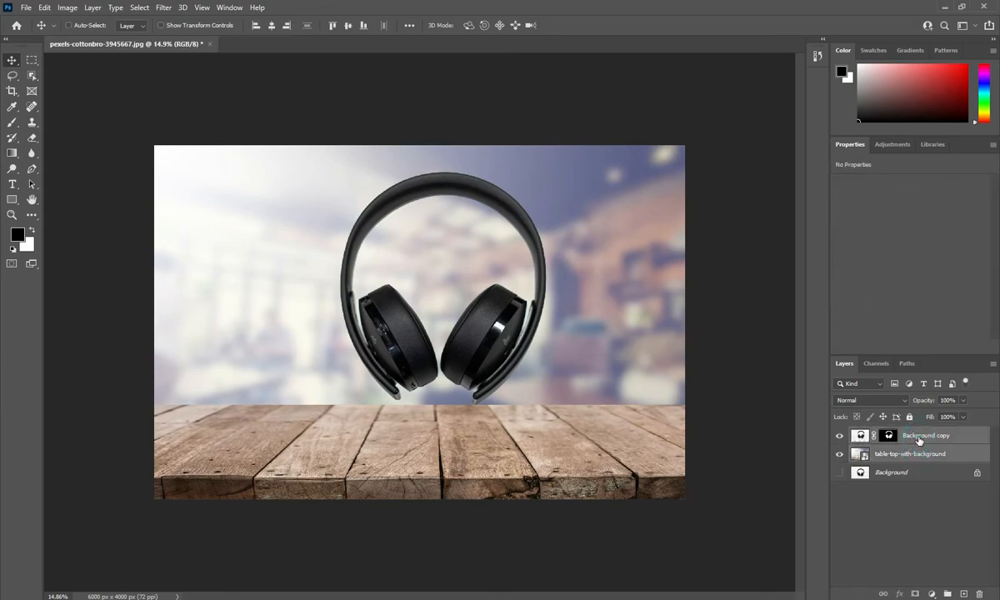
key(ctrl+g)
Show the original Background layer and switch the new group off and on to compare before and after.
click(837, 451)
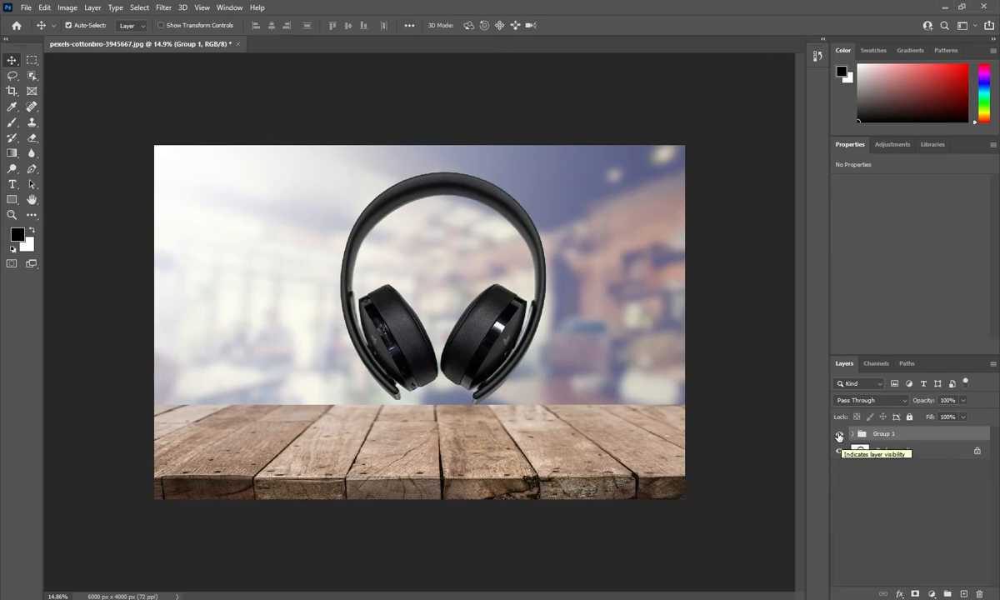
click(838, 434)
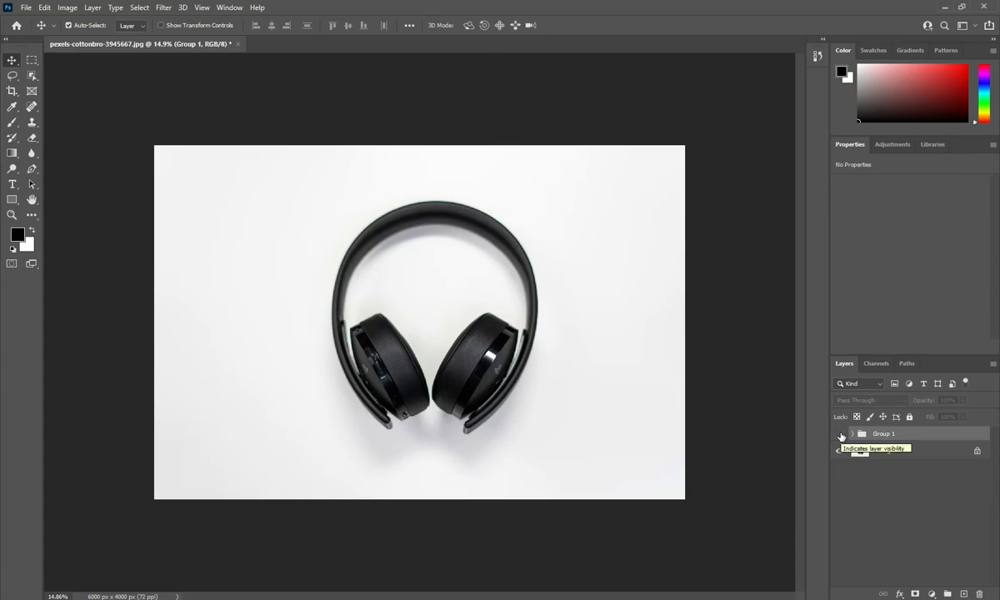
click(840, 435)
Nudge the headphones above the tabletop, placing their layer at about X 62 px, Y -337 px.
drag(459, 343, 466, 342)
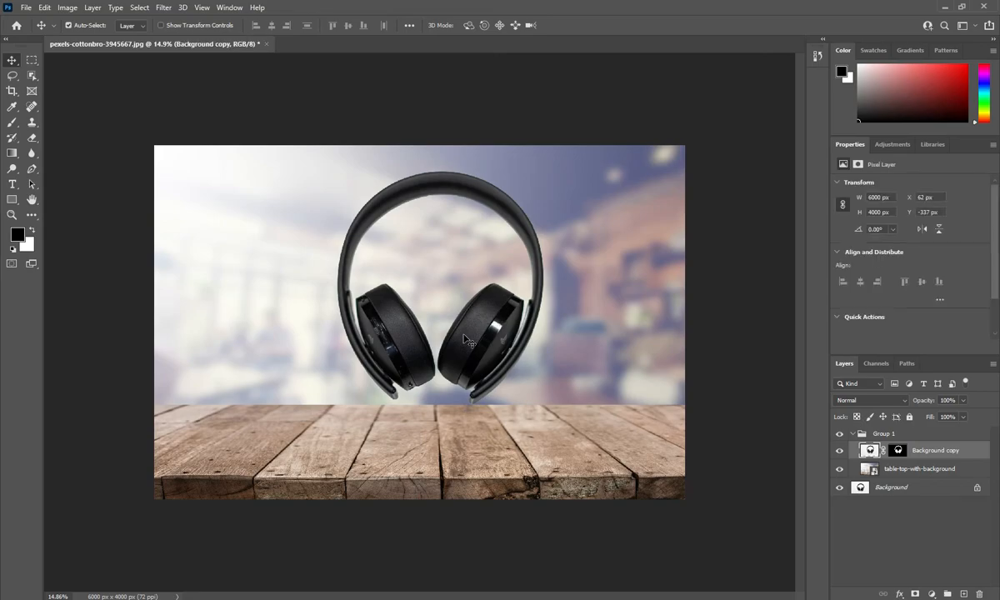